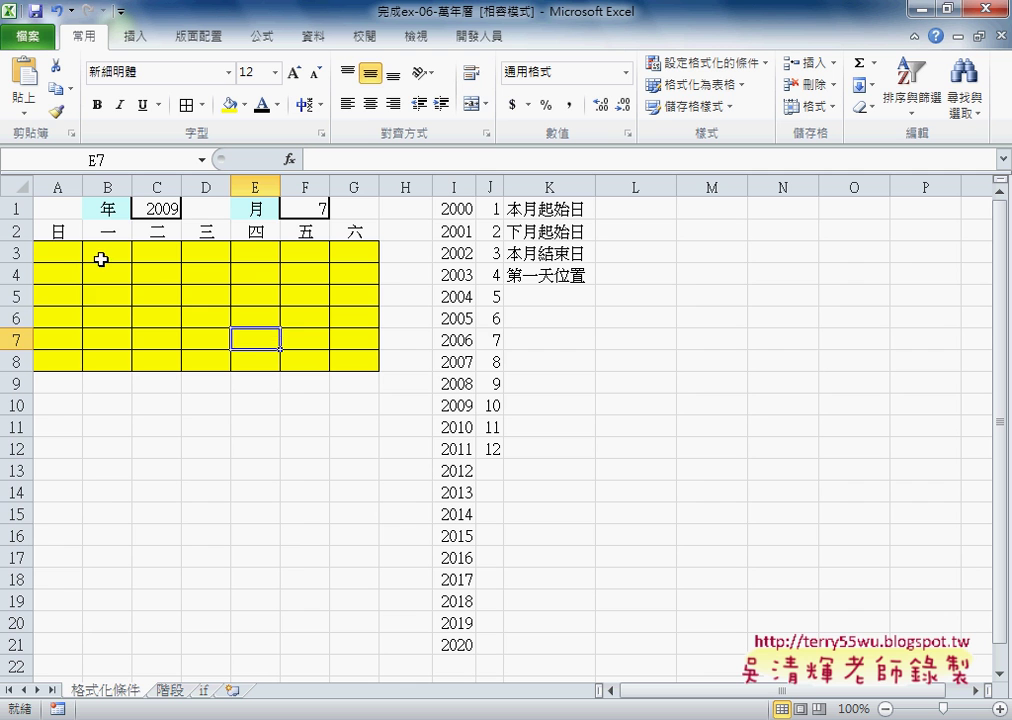
Enter 1 in A3 and fill it across to G3 as 1–7.
{"action": "left_click", "coordinate": [72, 256]}
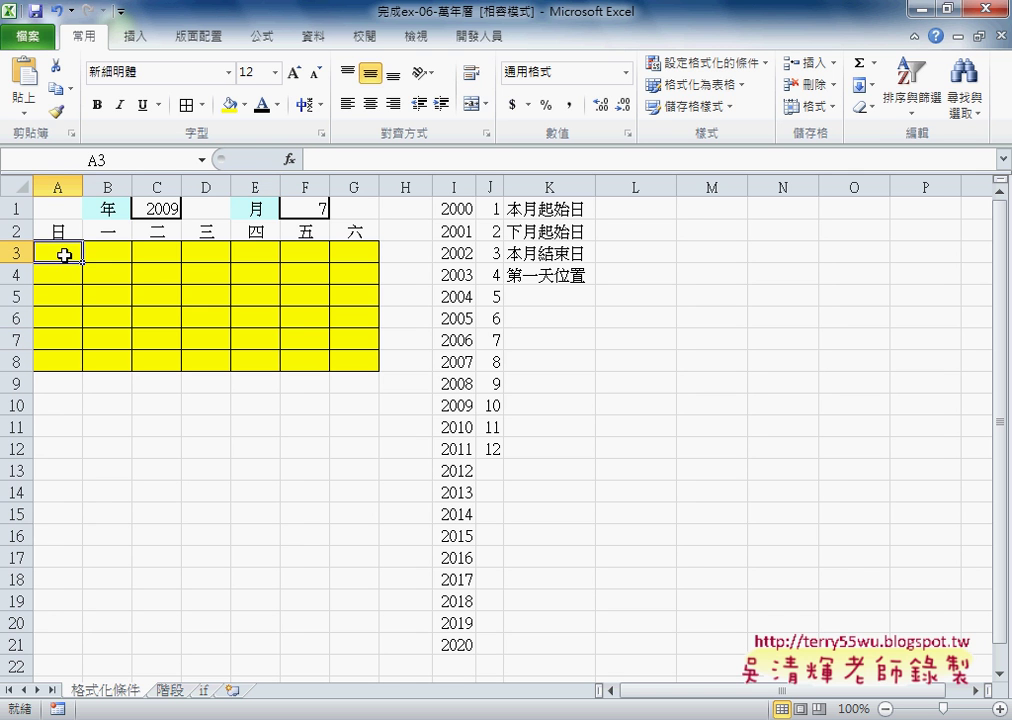
{"action": "type", "text": "1"}
{"action": "left_click", "coordinate": [255, 272]}
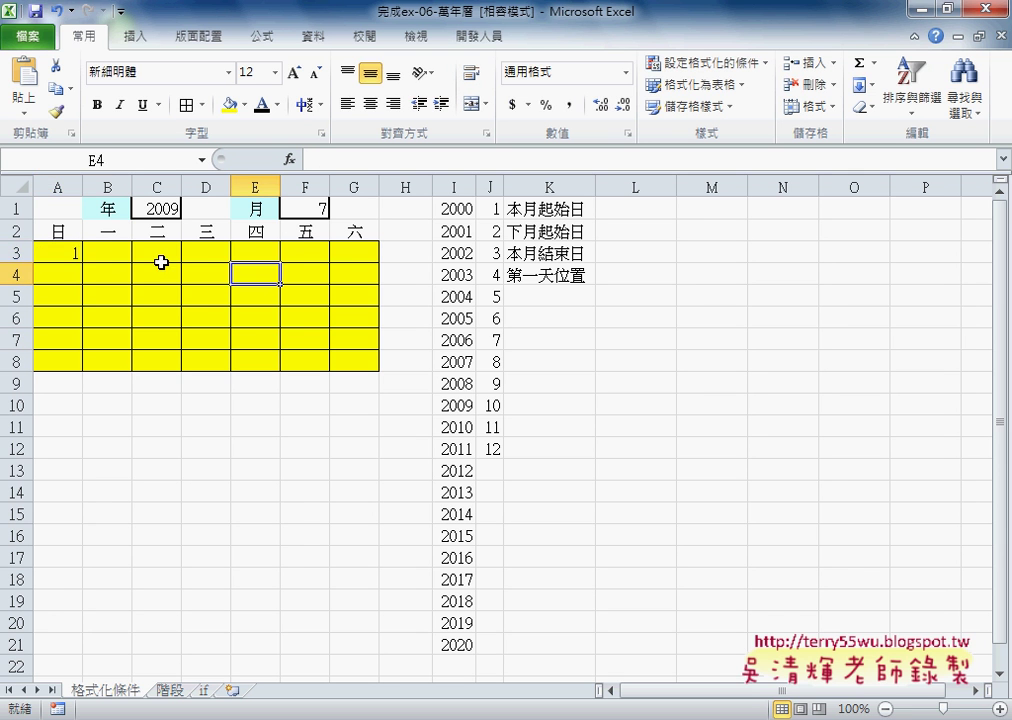
{"action": "left_click", "coordinate": [78, 255]}
{"action": "left_click", "coordinate": [87, 264]}
{"action": "left_click", "coordinate": [78, 257]}
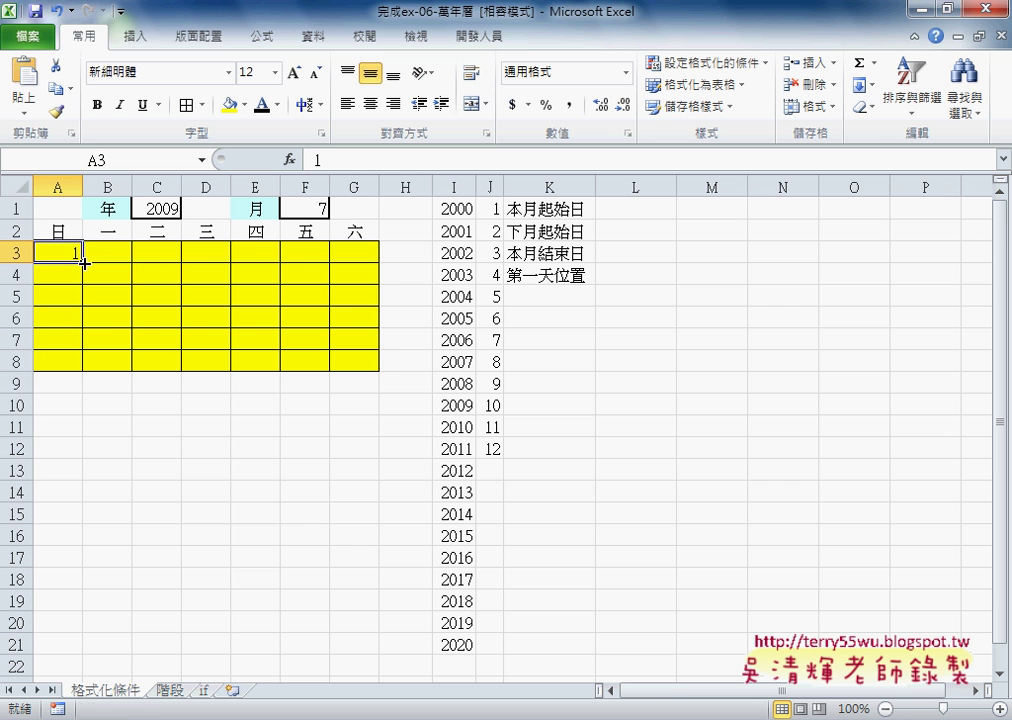
{"action": "left_click_drag", "start_coordinate": [82, 262], "coordinate": [390, 257]}
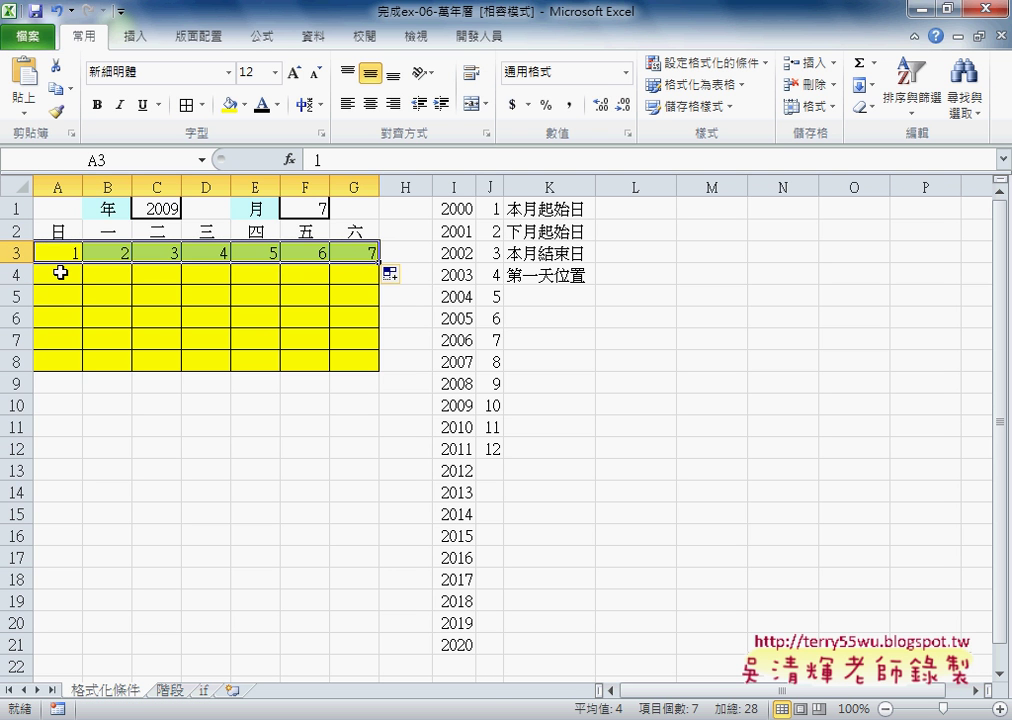
Enter 8 in A4 and fill row 4 across with 8 to 14.
{"action": "left_click", "coordinate": [64, 272]}
{"action": "type", "text": "8"}
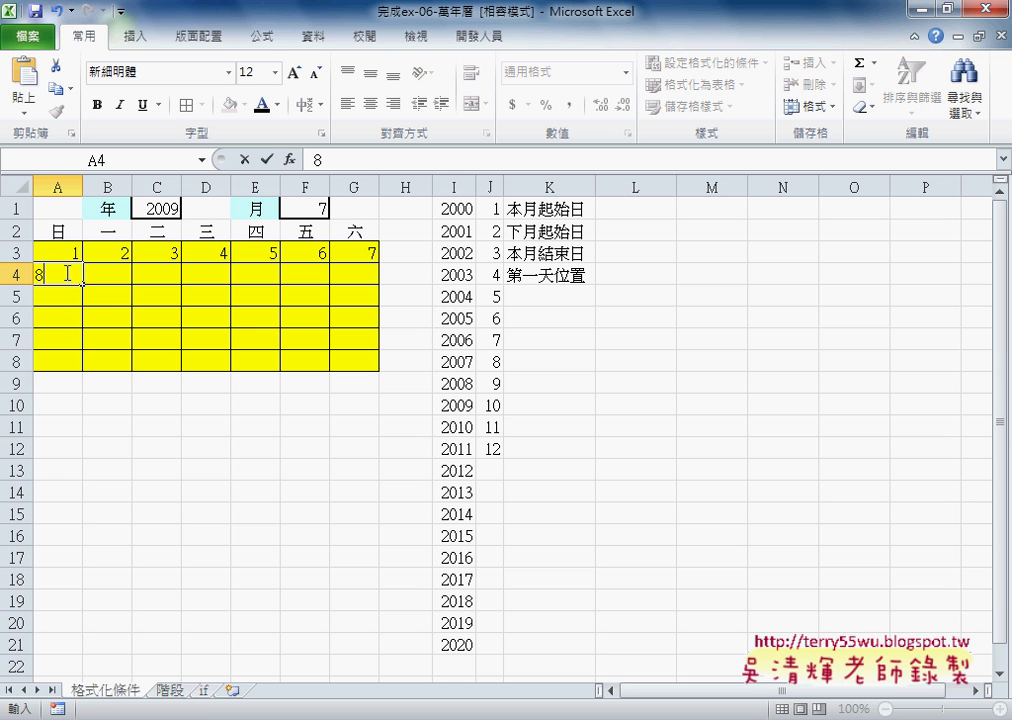
{"action": "left_click", "coordinate": [110, 298]}
{"action": "left_click", "coordinate": [59, 274]}
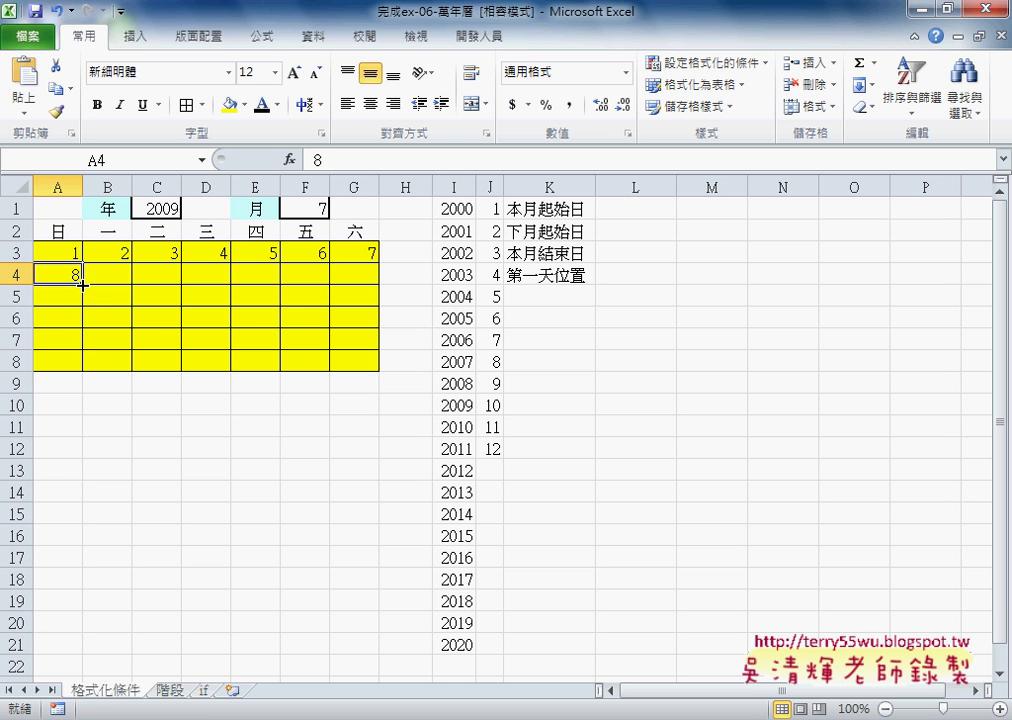
{"action": "left_click_drag", "start_coordinate": [82, 285], "coordinate": [378, 285]}
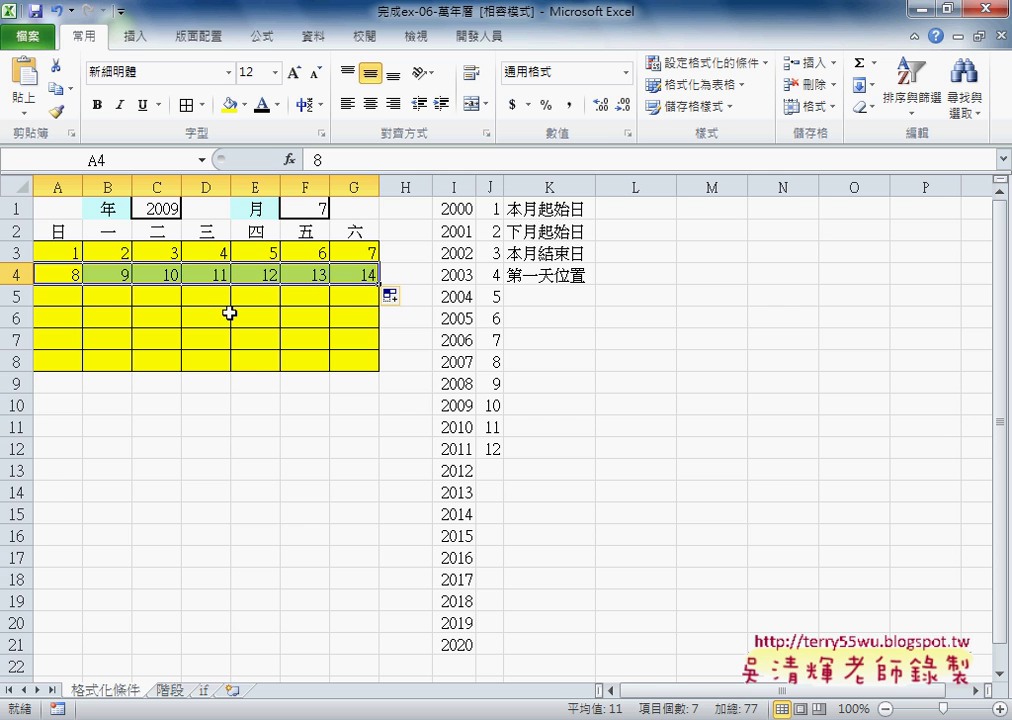
{"action": "left_click", "coordinate": [53, 300]}
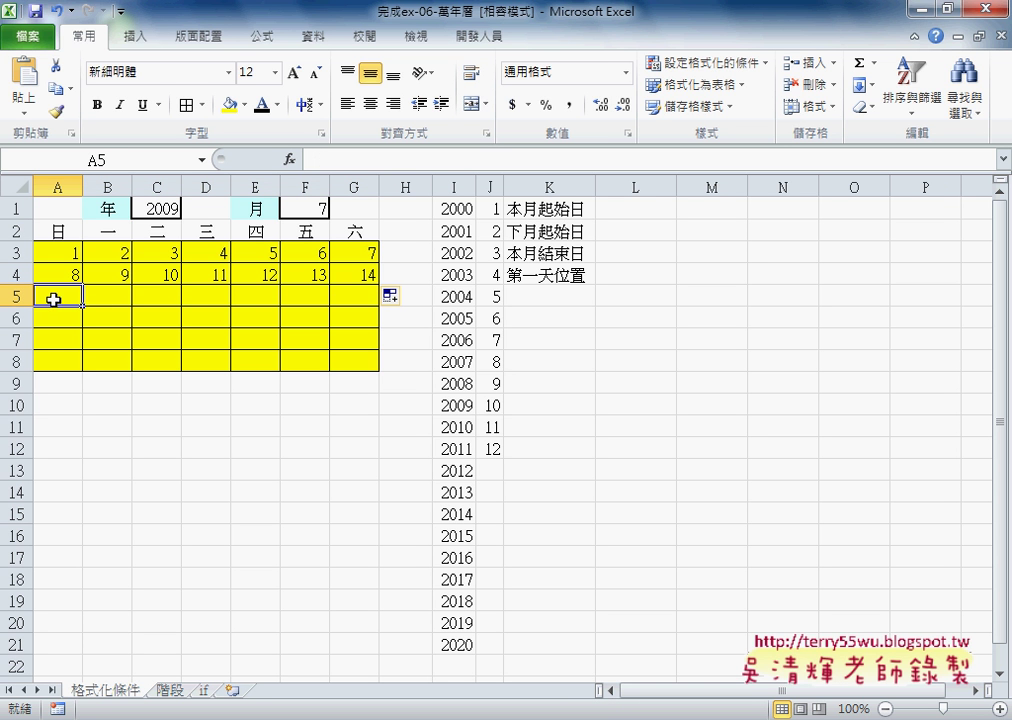
Clear the numbers 1–14 from rows 3–4 and reselect A3.
{"action": "mouse_move", "coordinate": [62, 253]}
{"action": "left_mouse_down"}
{"action": "mouse_move", "coordinate": [167, 275]}
{"action": "mouse_move", "coordinate": [348, 280]}
{"action": "mouse_move", "coordinate": [357, 270]}
{"action": "left_mouse_up"}
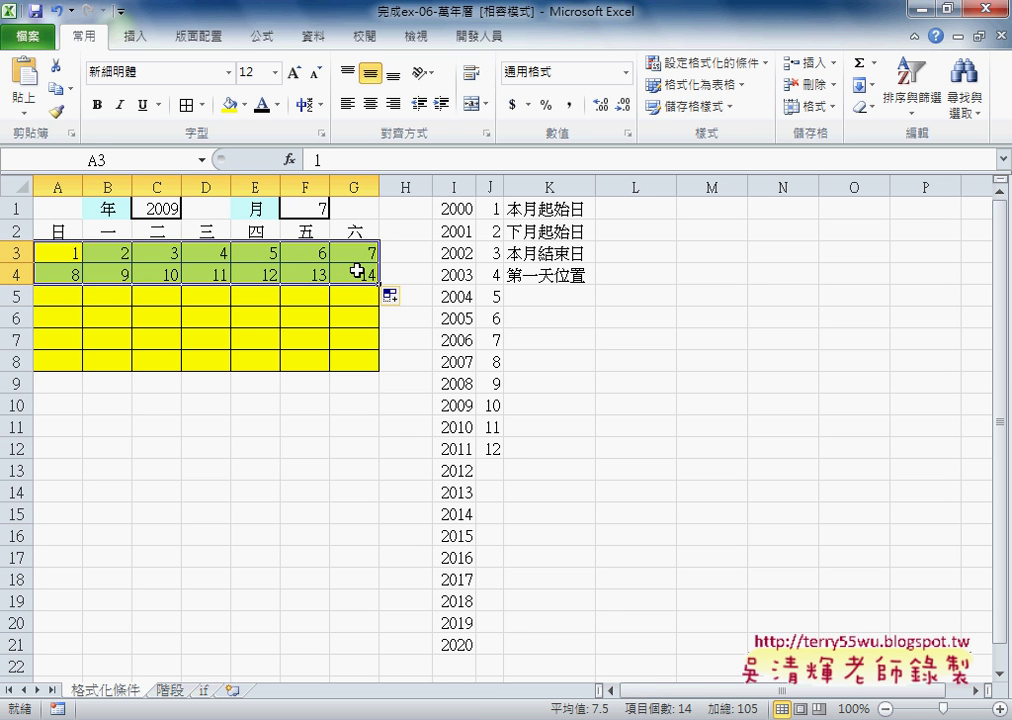
{"action": "key", "text": "Delete"}
{"action": "left_click", "coordinate": [55, 251]}
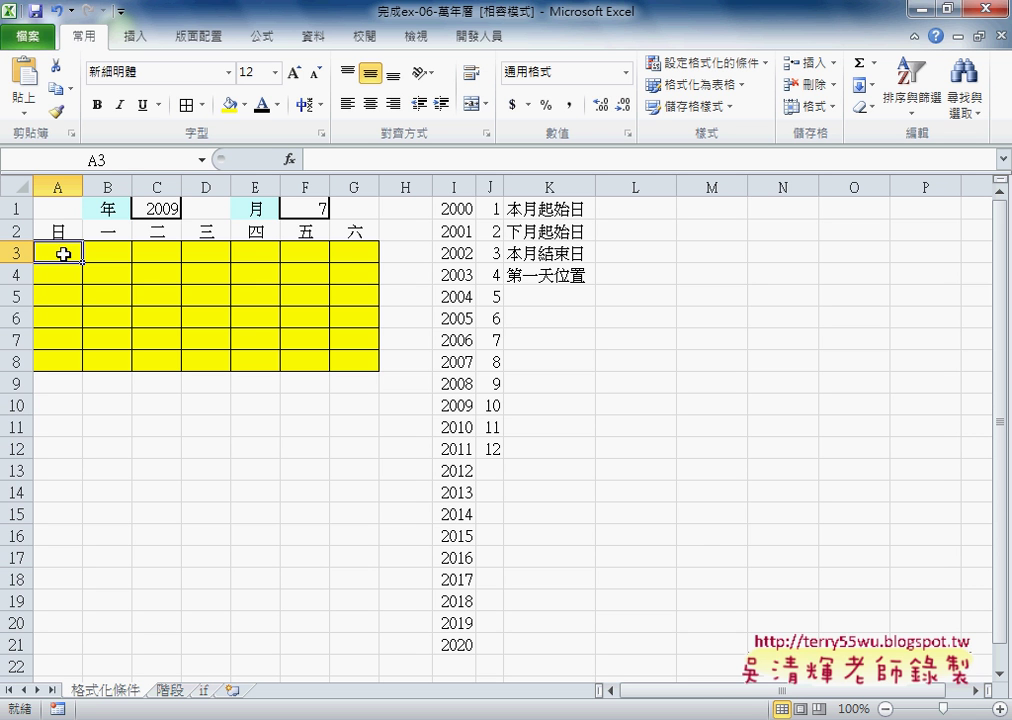
Insert a function into A3, choosing COLUMN from the 全部 (All) category.
{"action": "left_click", "coordinate": [290, 160]}
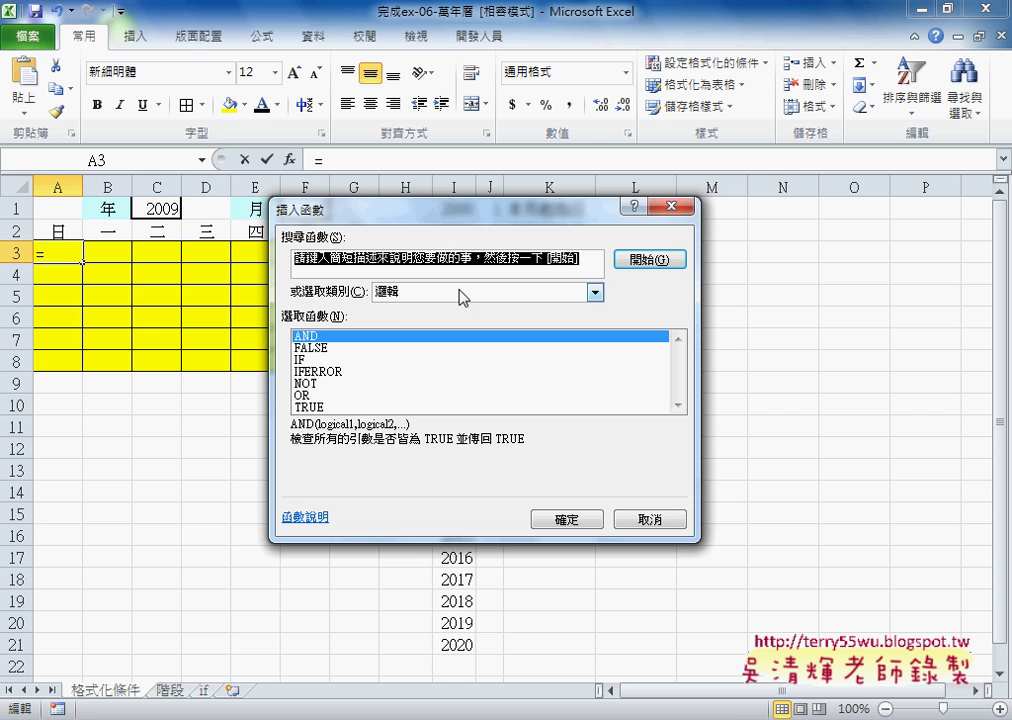
{"action": "left_click", "coordinate": [462, 297]}
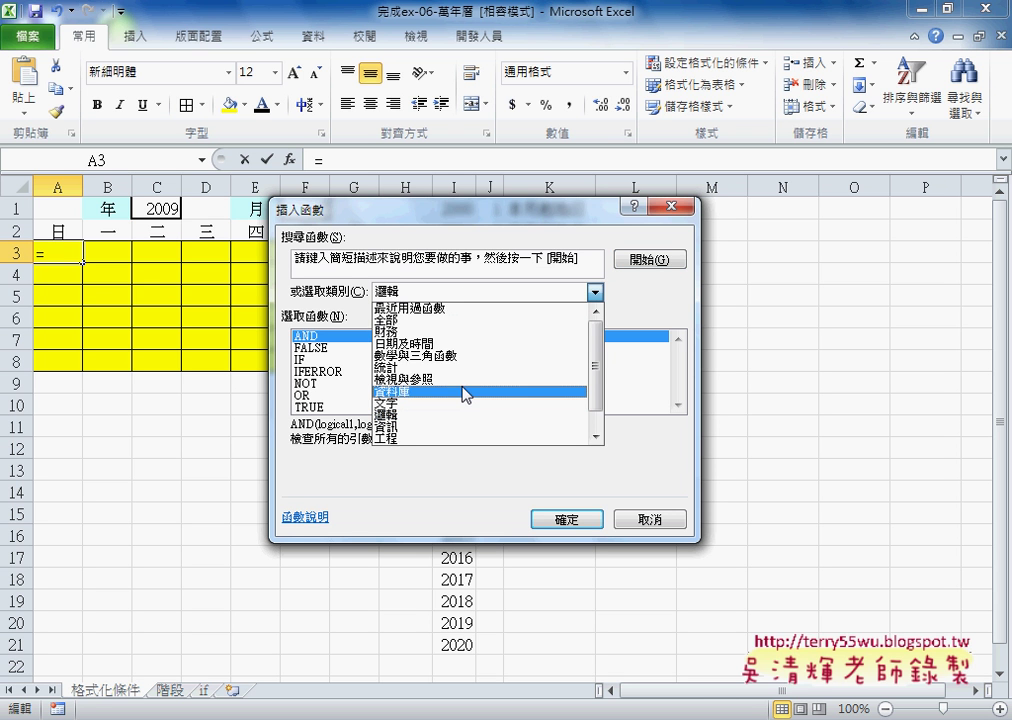
{"action": "scroll", "coordinate": [465, 395], "scroll_direction": "down", "scroll_amount": 1}
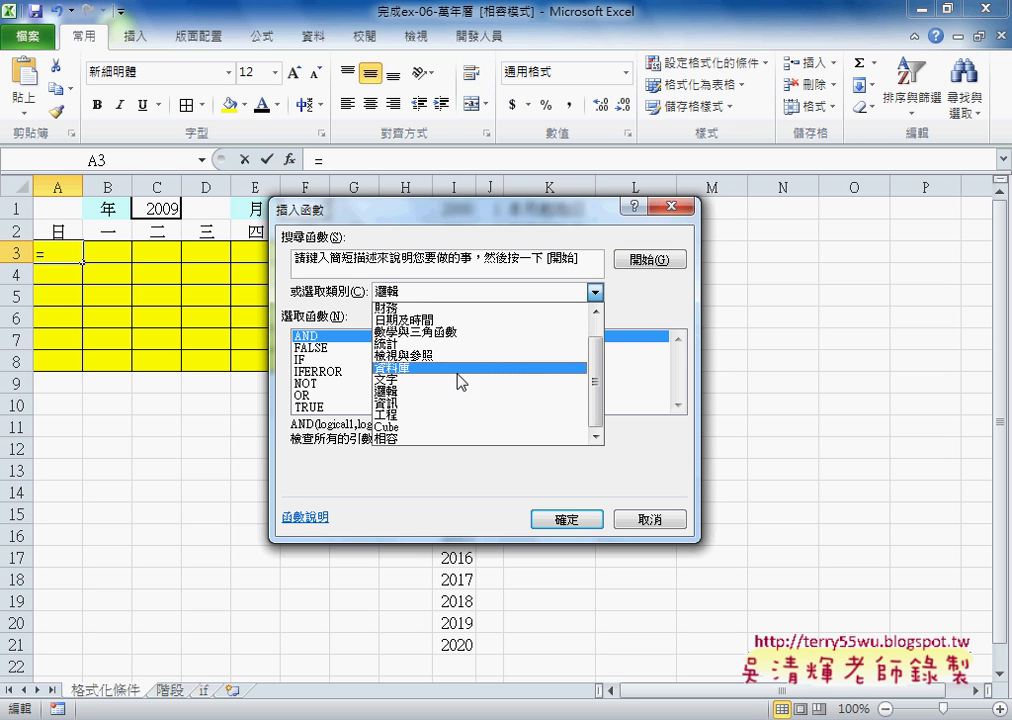
{"action": "scroll", "coordinate": [458, 370], "scroll_direction": "up", "scroll_amount": 1}
{"action": "left_click", "coordinate": [439, 321]}
{"action": "left_click", "coordinate": [432, 373]}
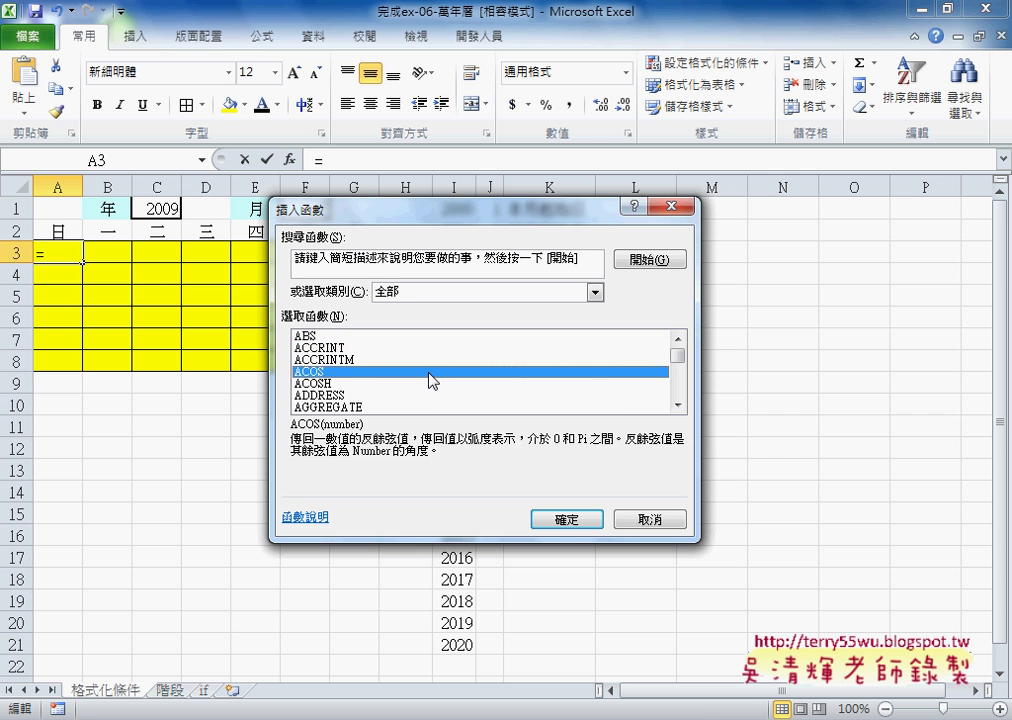
{"action": "key", "text": "c"}
{"action": "key", "text": "c"}
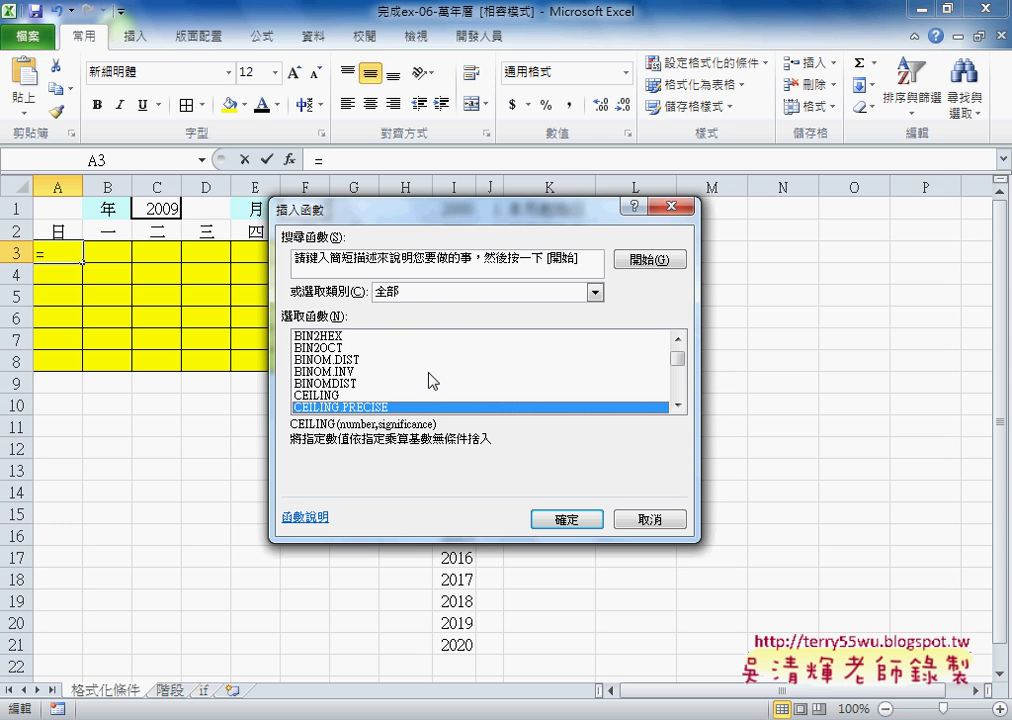
{"action": "key", "text": "o"}
{"action": "key", "text": "m"}
{"action": "key", "text": "Up"}
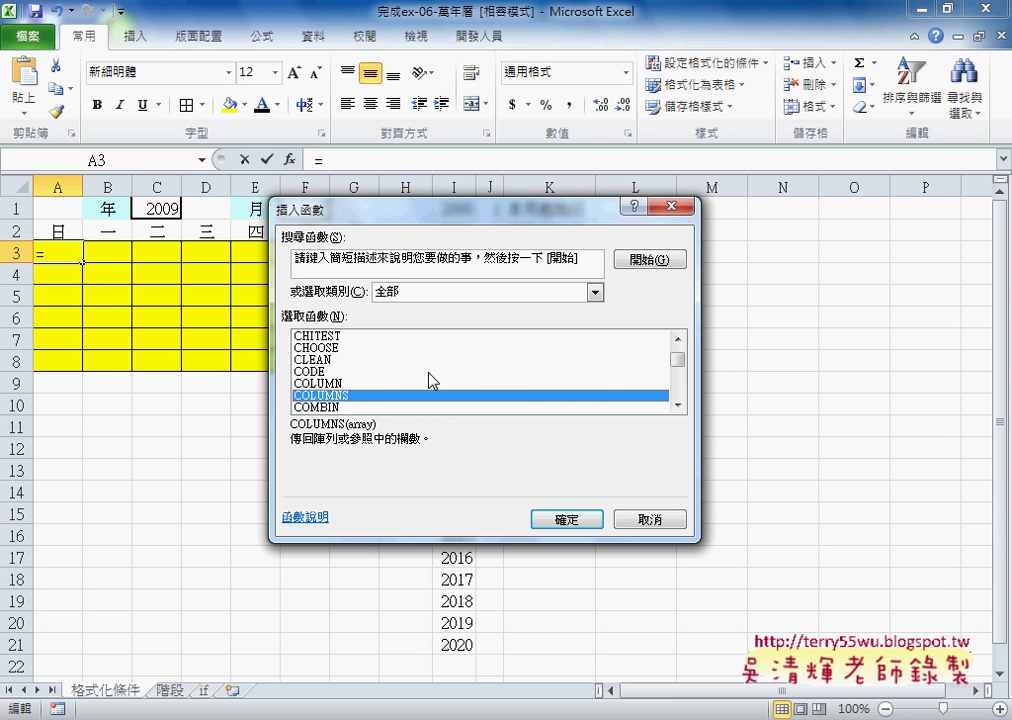
{"action": "key", "text": "Up"}
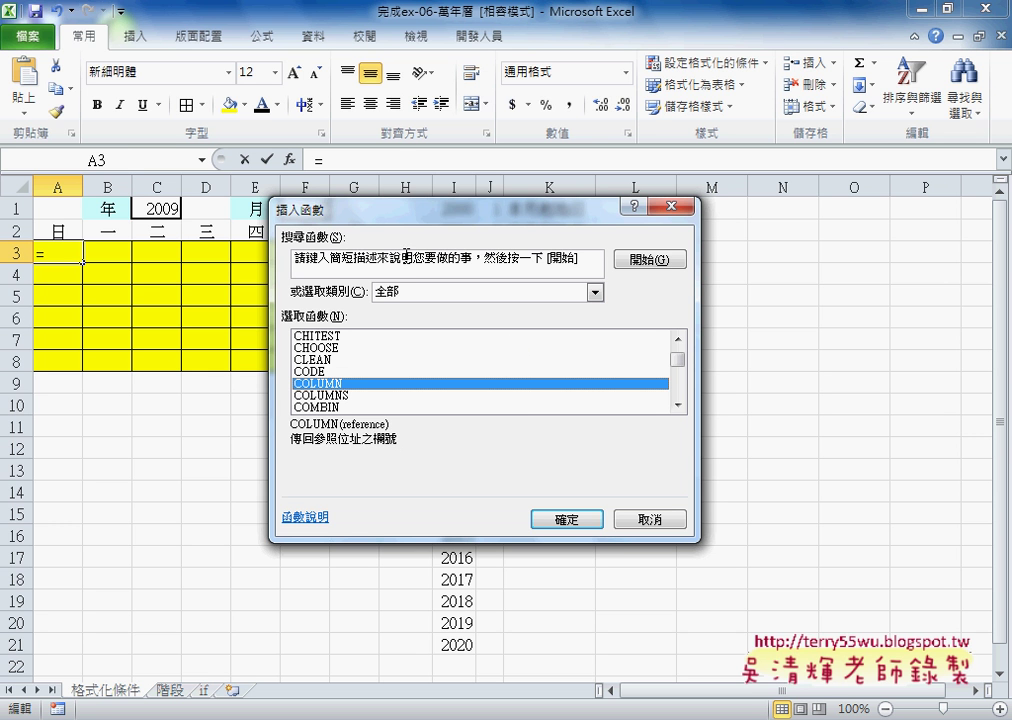
{"action": "left_click", "coordinate": [564, 517]}
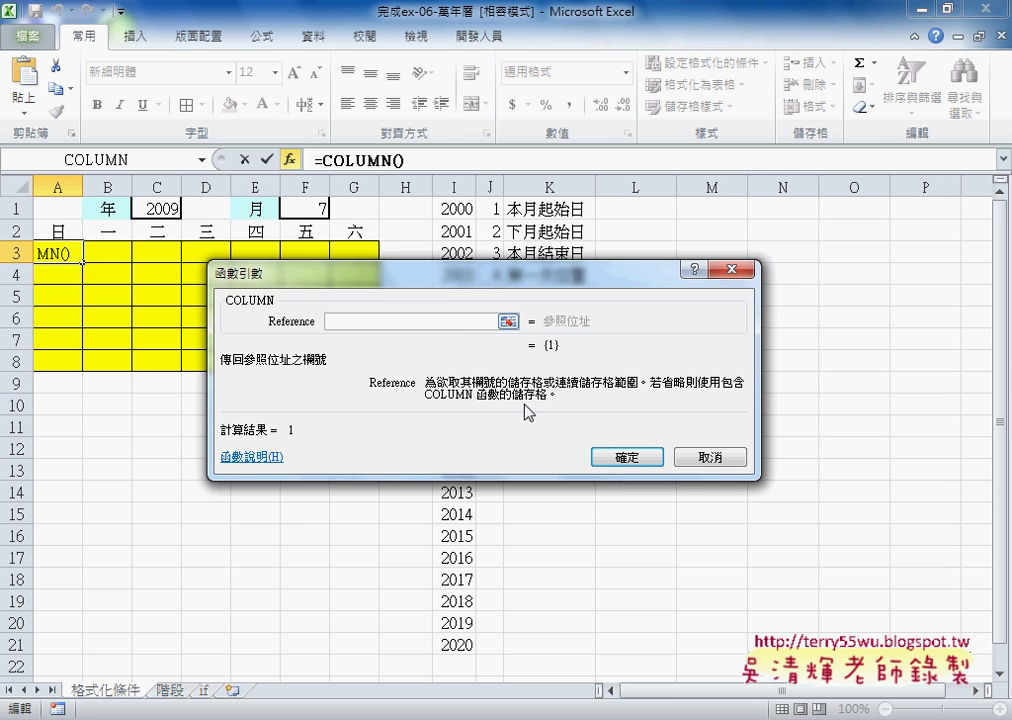
Accept =COLUMN() with no argument, fill it across A3:G3, and check each cell's formula.
{"action": "left_click", "coordinate": [627, 457]}
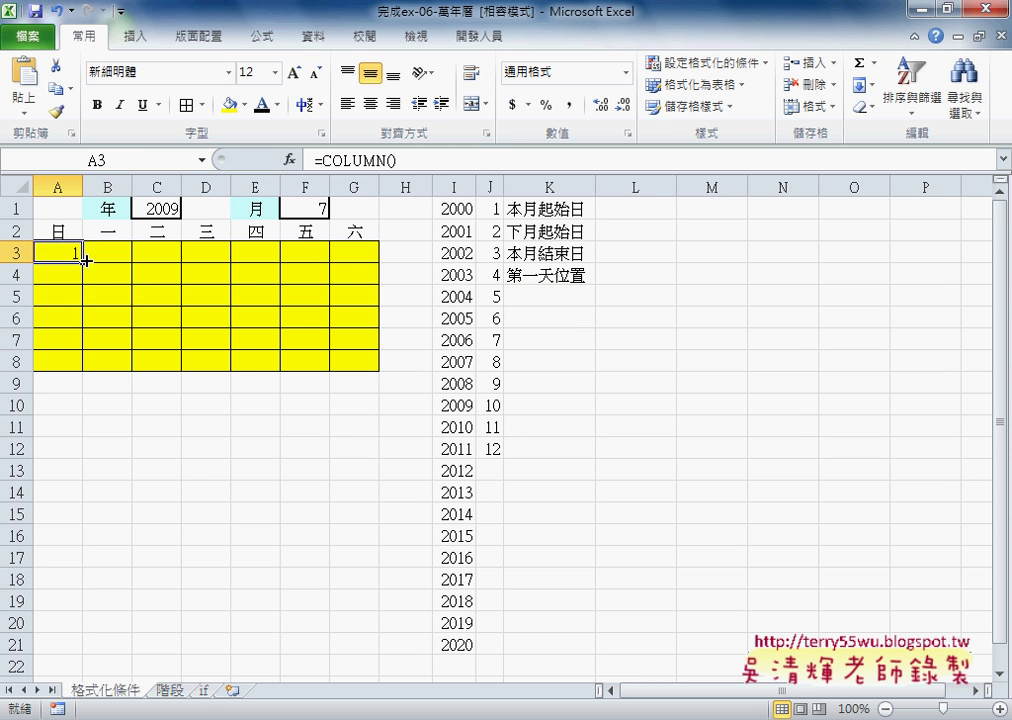
{"action": "left_click_drag", "start_coordinate": [84, 259], "coordinate": [380, 259]}
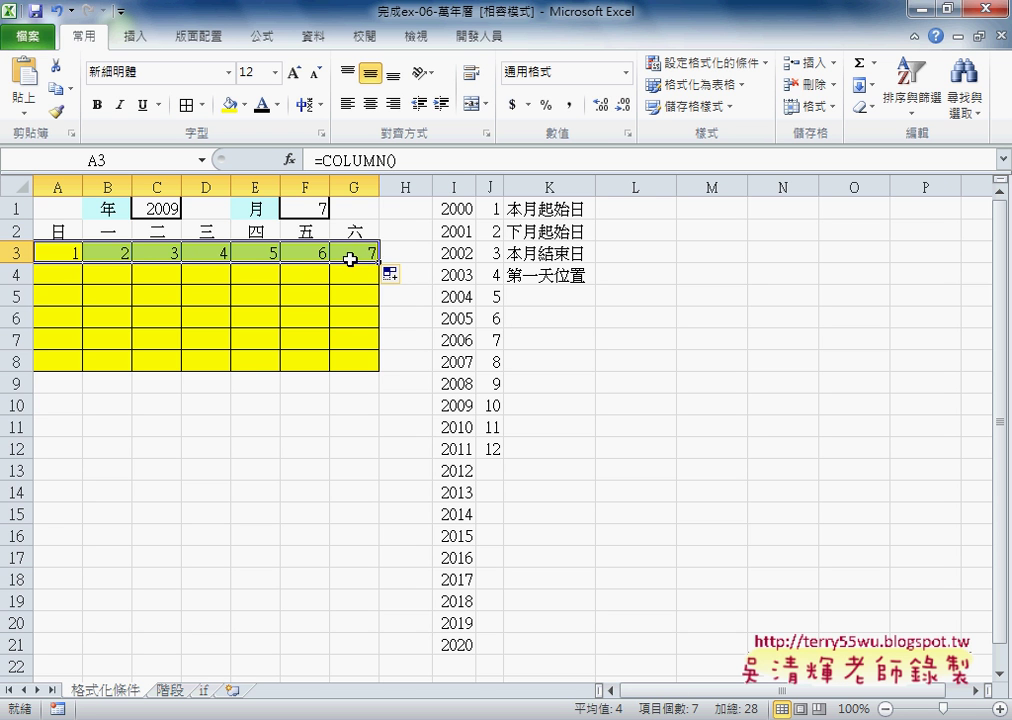
{"action": "left_click", "coordinate": [75, 255]}
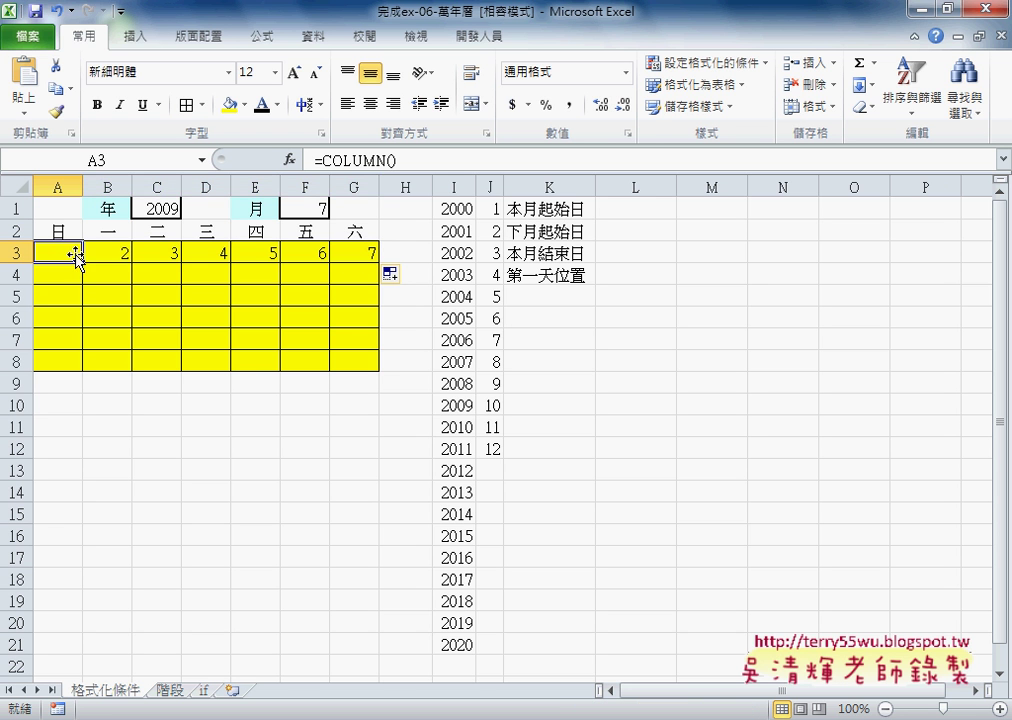
{"action": "left_click", "coordinate": [108, 251]}
{"action": "left_click", "coordinate": [158, 252]}
{"action": "left_click", "coordinate": [207, 251]}
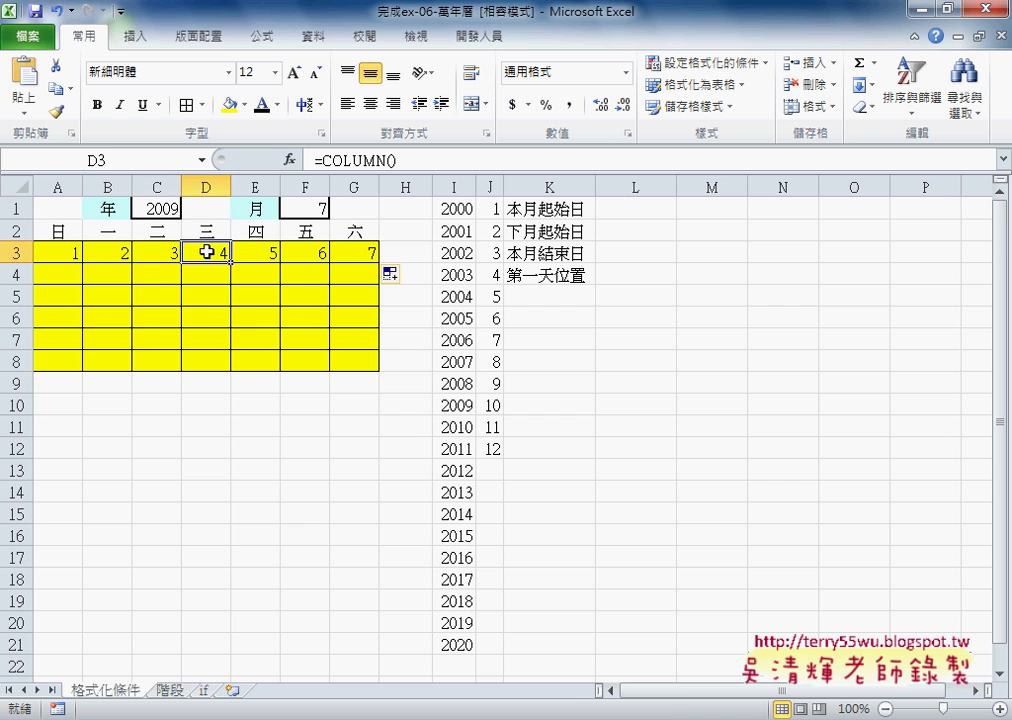
{"action": "left_click", "coordinate": [249, 254]}
Extend the first week's formulas down to row 8 and reopen A3's formula for editing.
{"action": "mouse_move", "coordinate": [68, 255]}
{"action": "left_mouse_down"}
{"action": "mouse_move", "coordinate": [365, 259]}
{"action": "mouse_move", "coordinate": [383, 364]}
{"action": "left_mouse_up"}
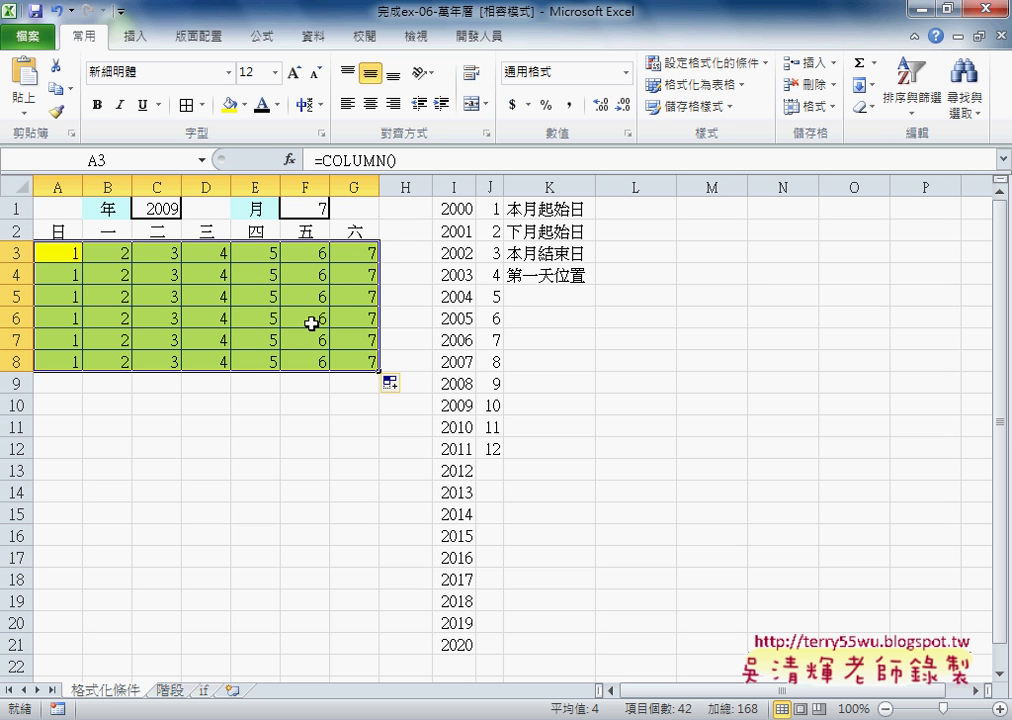
{"action": "left_click", "coordinate": [69, 258]}
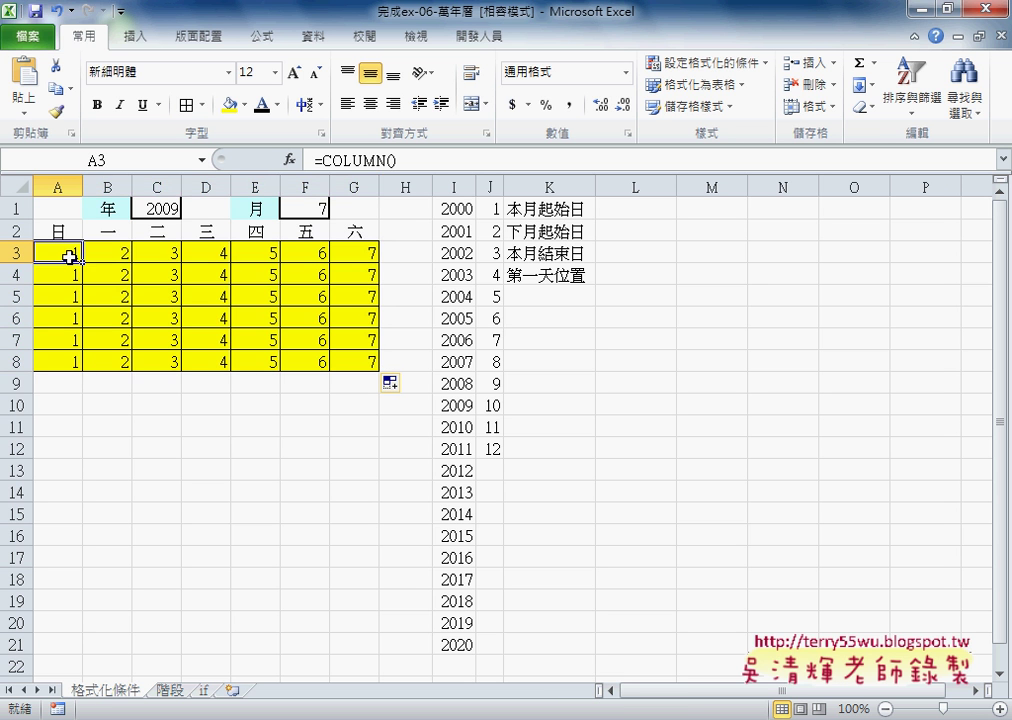
{"action": "left_click", "coordinate": [441, 161]}
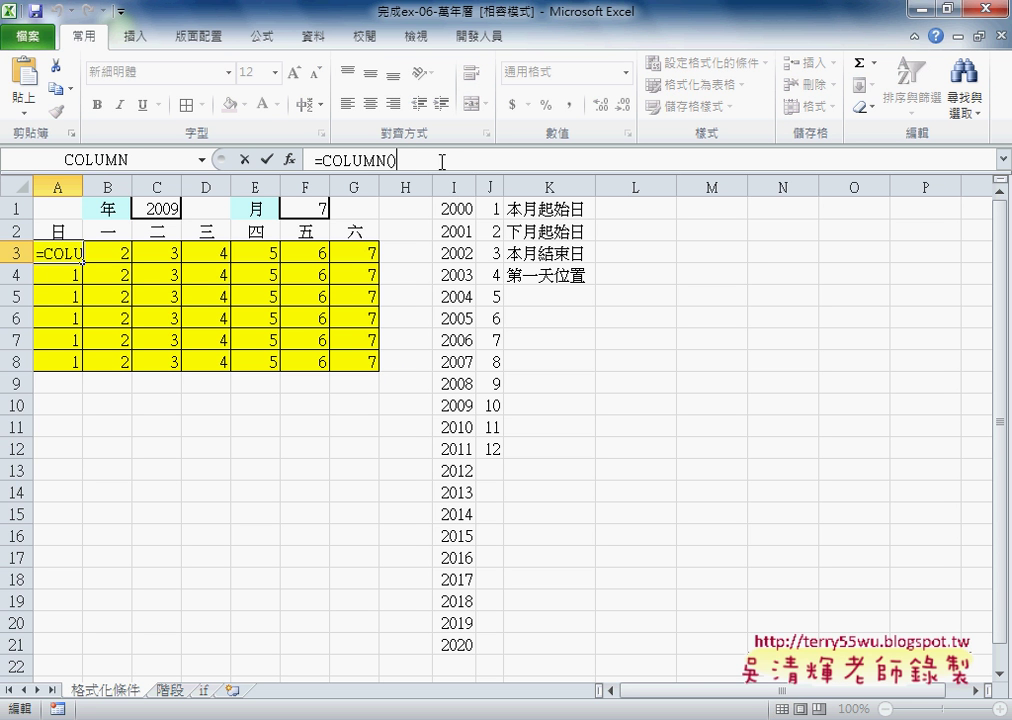
Append +row()-3 after =COLUMN() in A3's formula.
{"action": "type", "text": "+"}
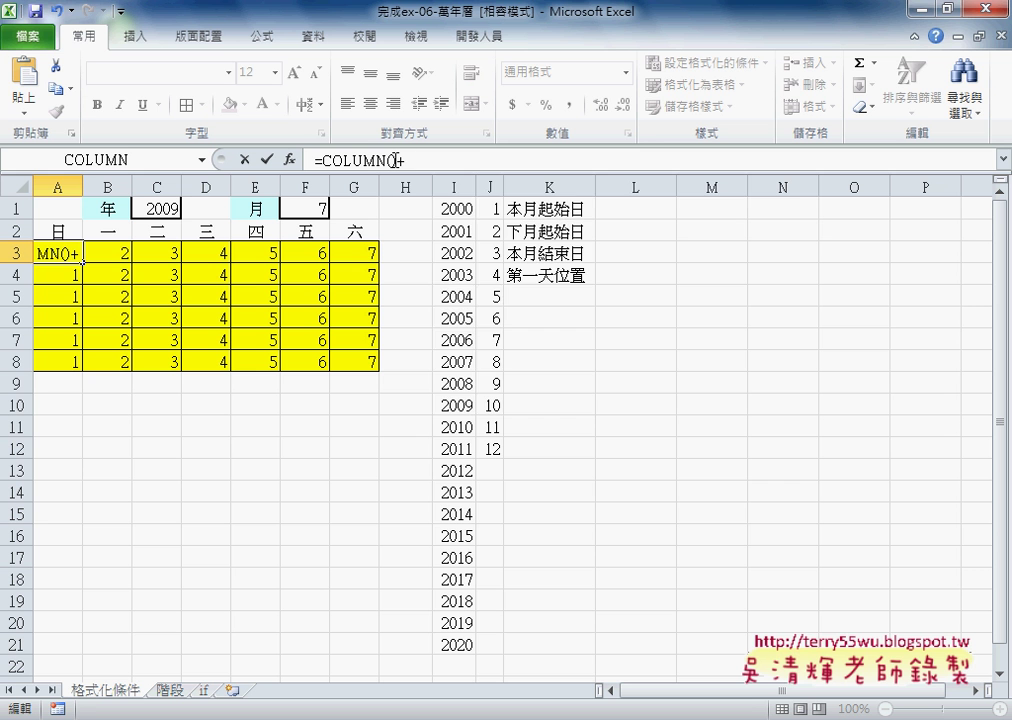
{"action": "type", "text": "row"}
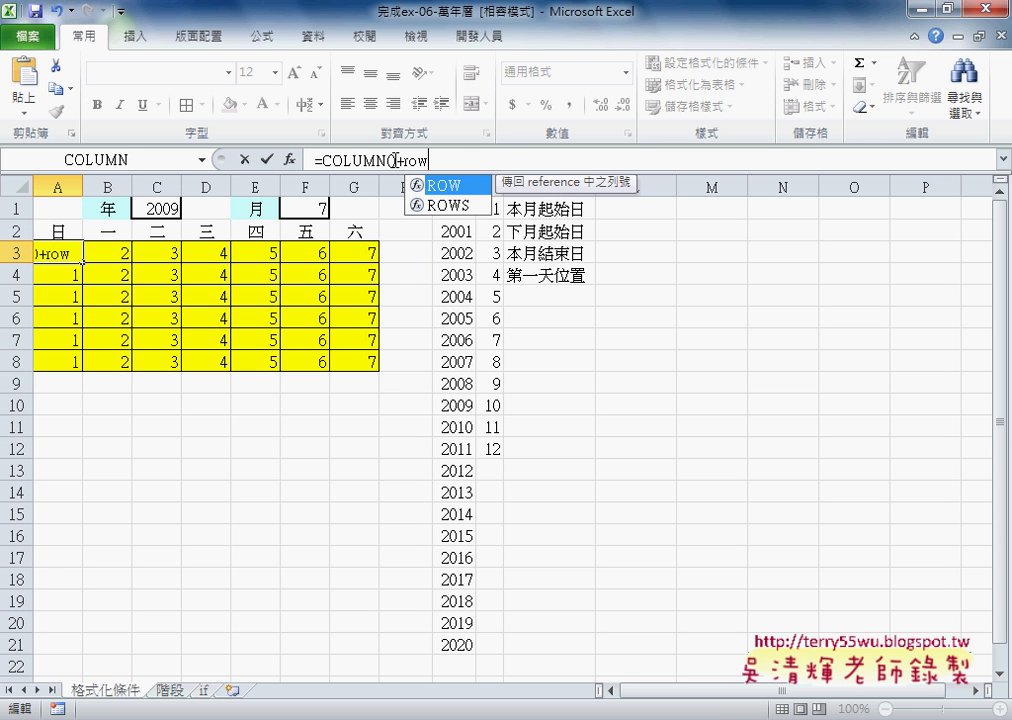
{"action": "type", "text": "()"}
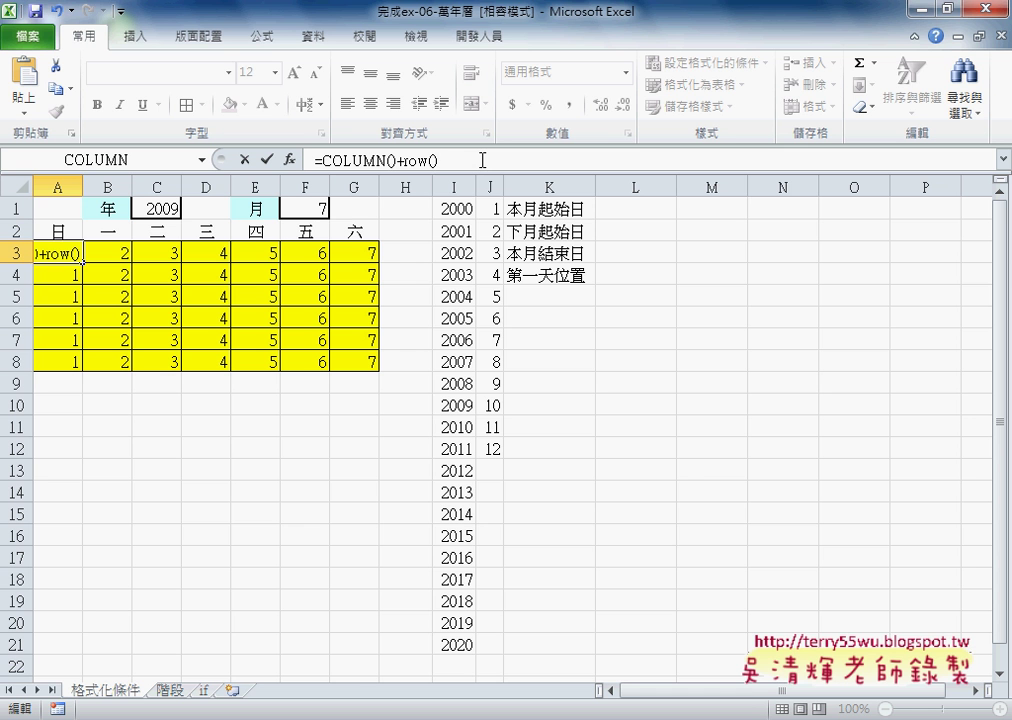
{"action": "type", "text": "-3"}
Make A3's formula =COLUMN()+(ROW()-3)*7 and commit it.
{"action": "left_click", "coordinate": [403, 160]}
{"action": "type", "text": "("}
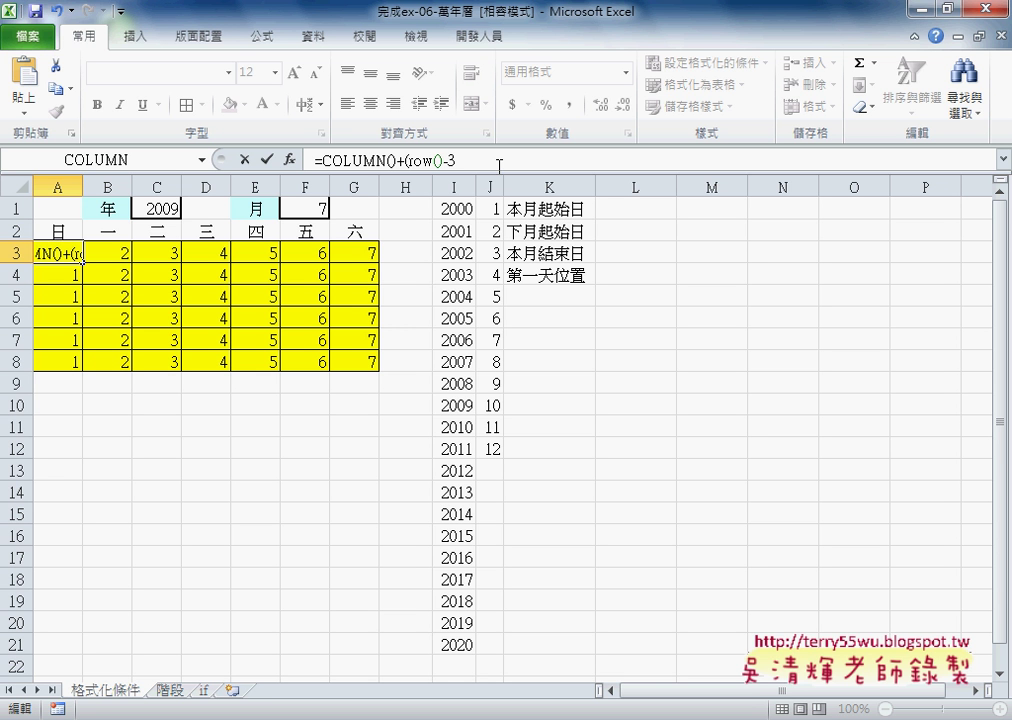
{"action": "type", "text": ")-3)"}
{"action": "type", "text": "*7"}
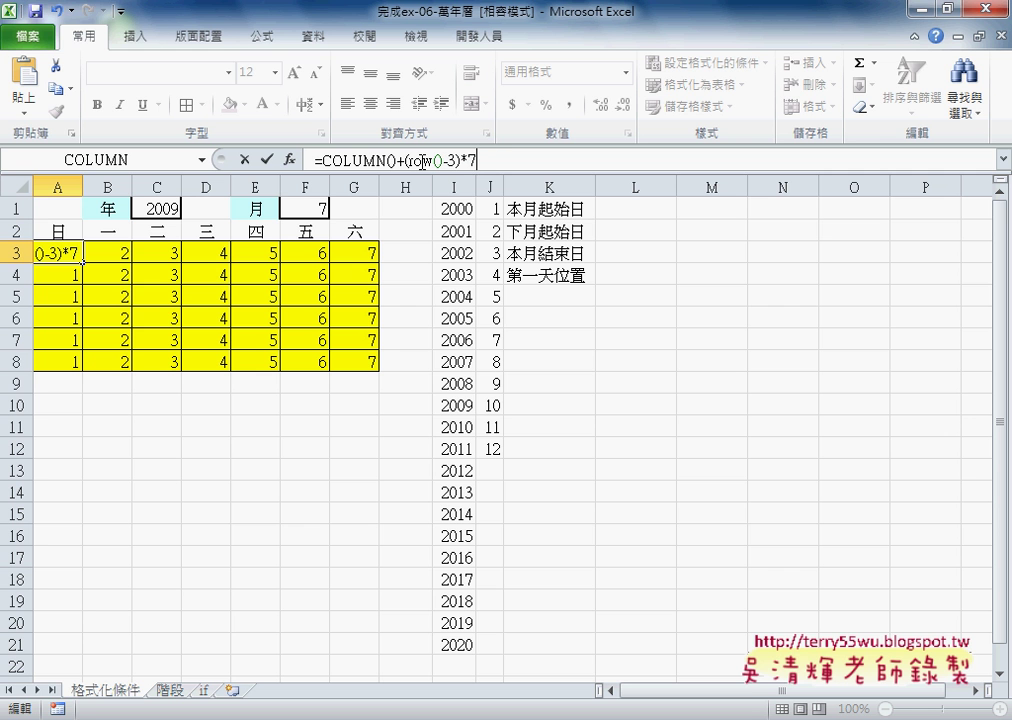
{"action": "left_click", "coordinate": [267, 163]}
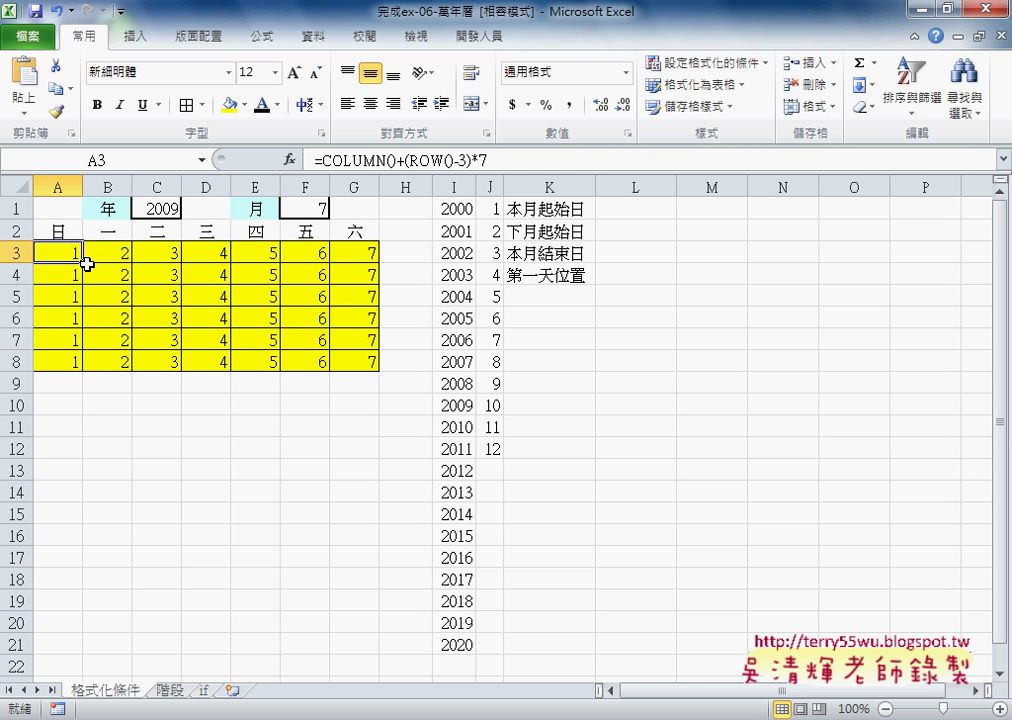
Fill the formula over A3:G8 to count 1–42, check G8, and underline COLUMN() in red.
{"action": "mouse_move", "coordinate": [88, 262]}
{"action": "left_mouse_down"}
{"action": "mouse_move", "coordinate": [378, 264]}
{"action": "mouse_move", "coordinate": [374, 370]}
{"action": "left_mouse_up"}
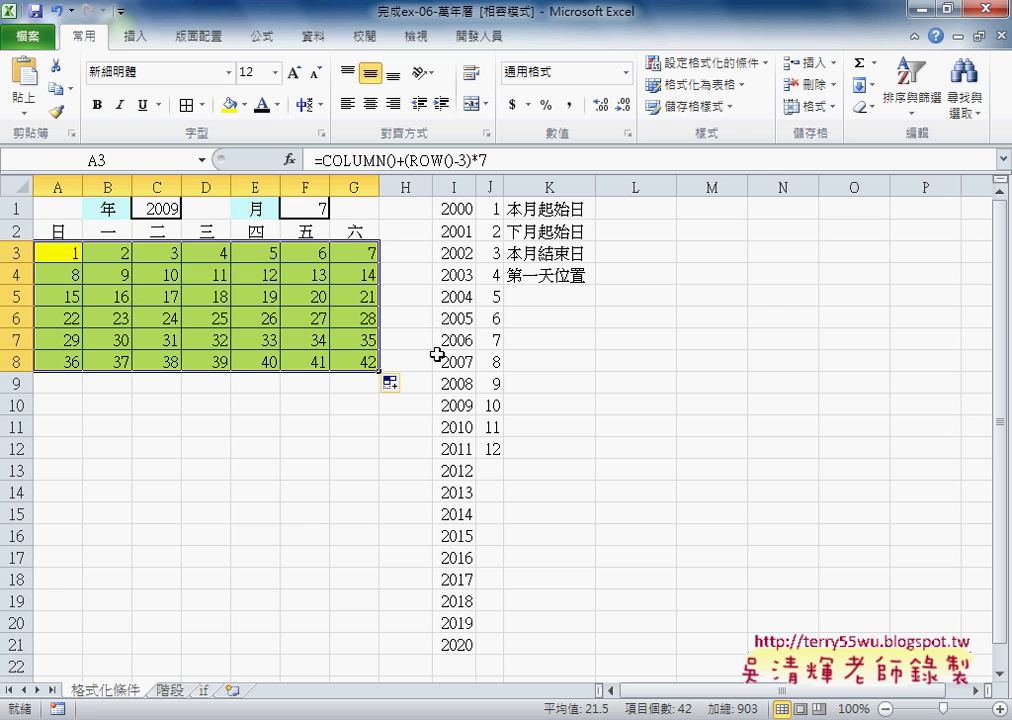
{"action": "left_click", "coordinate": [56, 262]}
{"action": "left_click", "coordinate": [372, 366]}
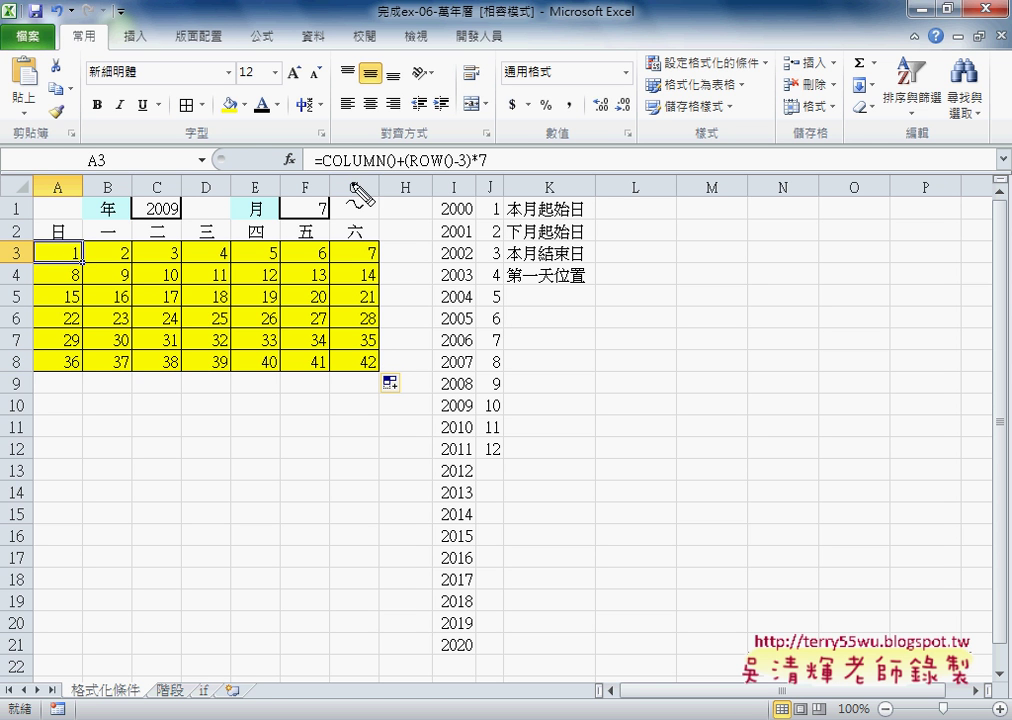
{"action": "left_click_drag", "start_coordinate": [324, 171], "coordinate": [490, 172]}
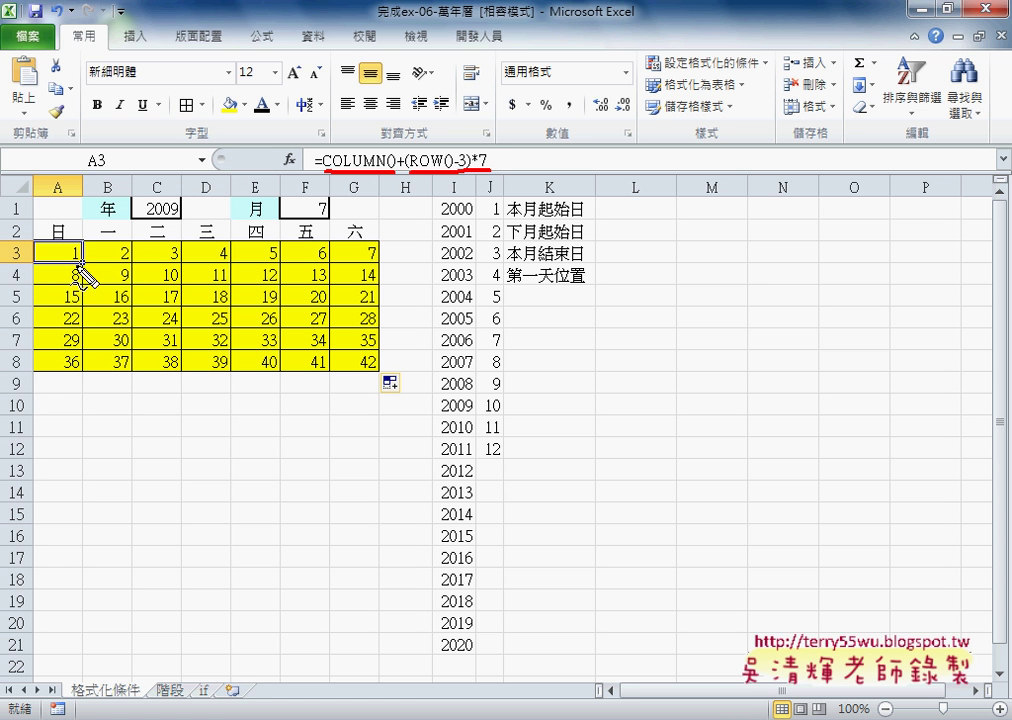
Box A3's 1, circle F1's 7, and strike out dates 32–35 and all of row 8.
{"action": "left_click_drag", "start_coordinate": [70, 244], "coordinate": [86, 262]}
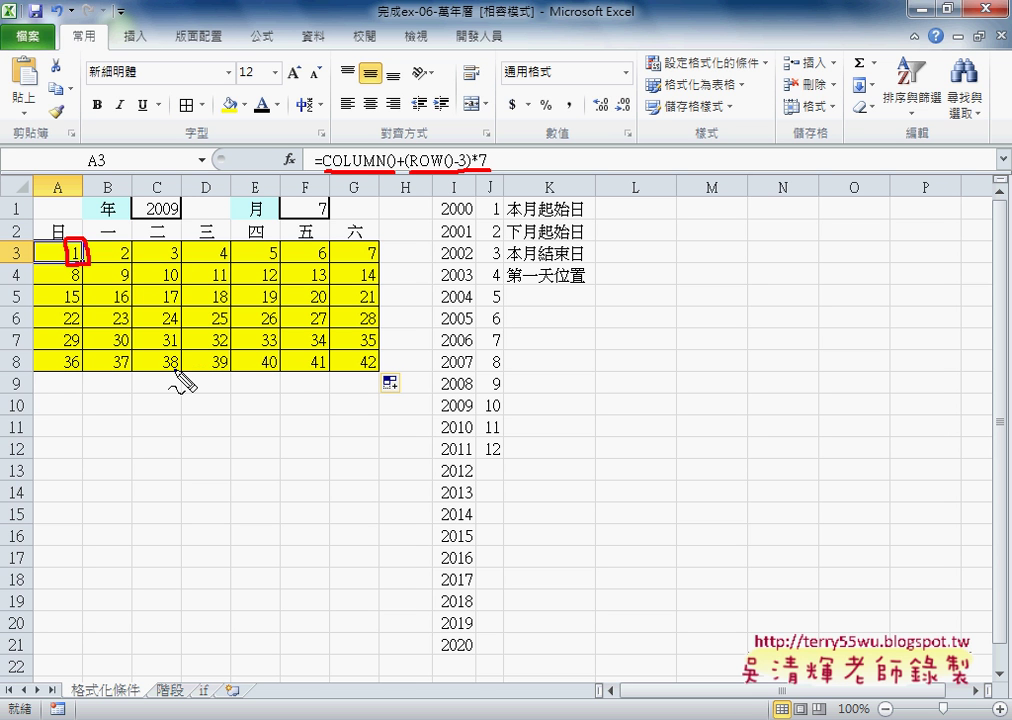
{"action": "left_click_drag", "start_coordinate": [322, 200], "coordinate": [318, 220]}
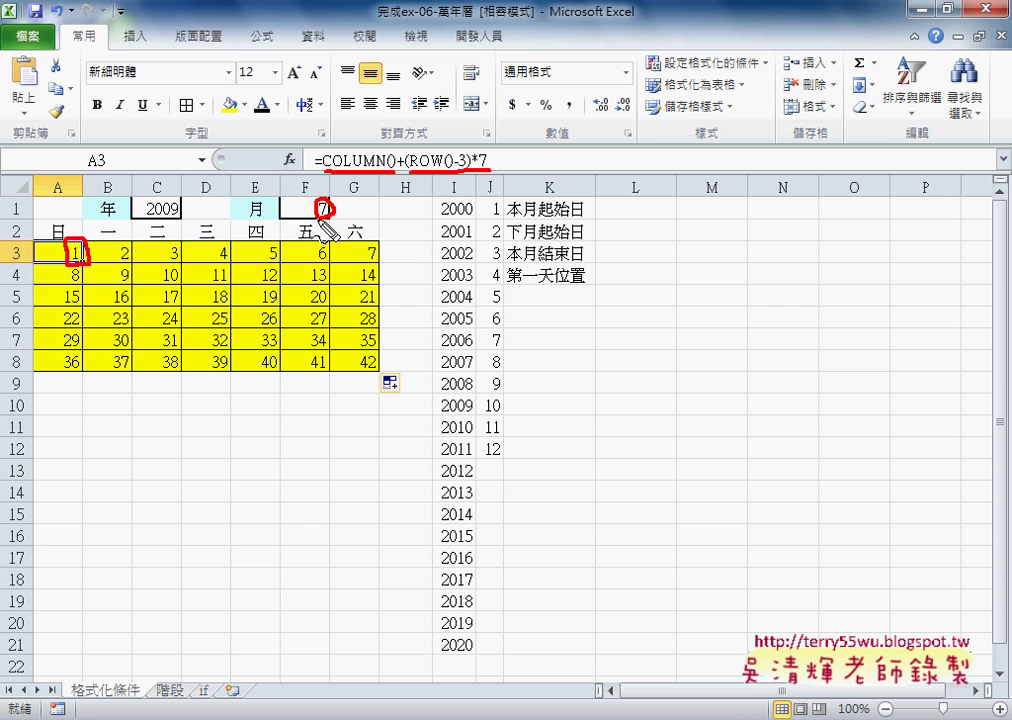
{"action": "left_click_drag", "start_coordinate": [200, 341], "coordinate": [364, 338]}
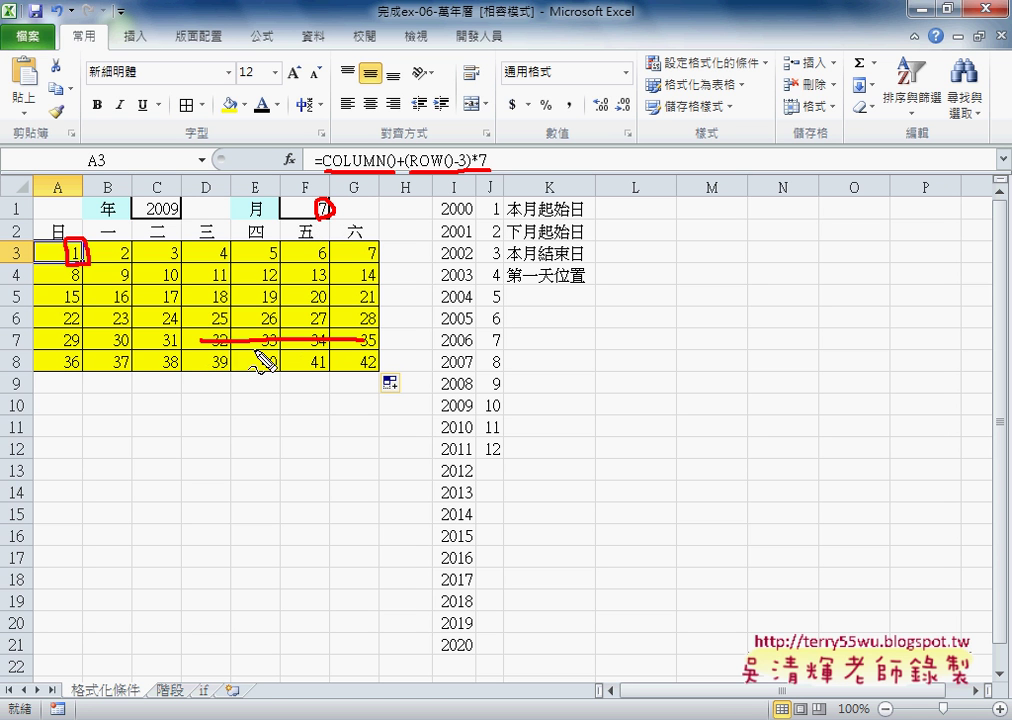
{"action": "left_click_drag", "start_coordinate": [36, 362], "coordinate": [374, 362]}
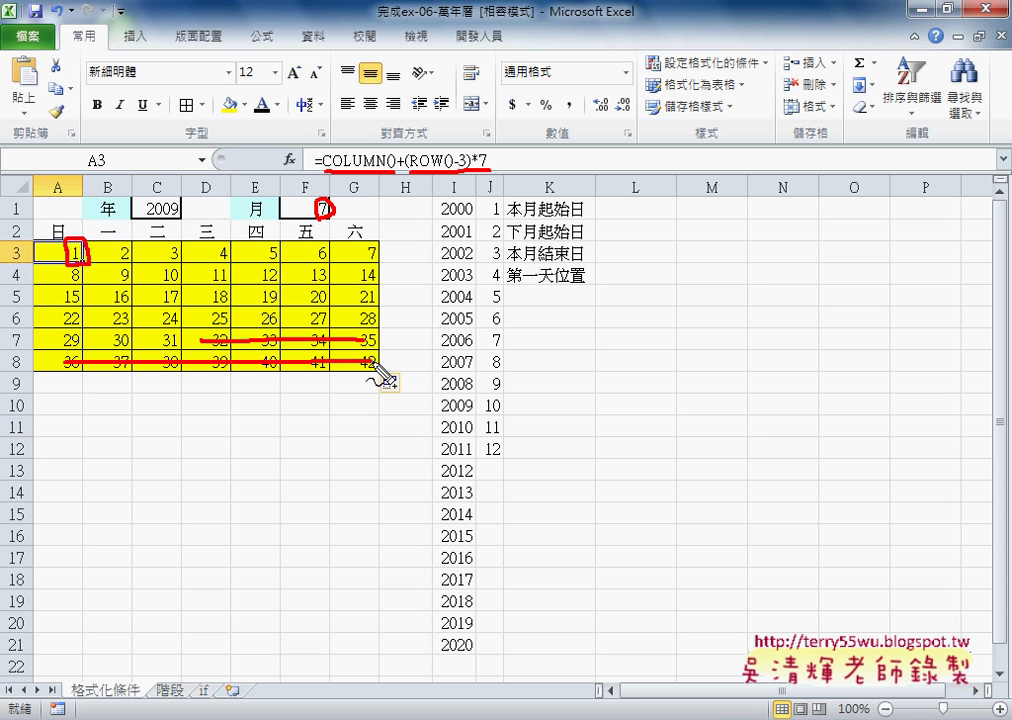